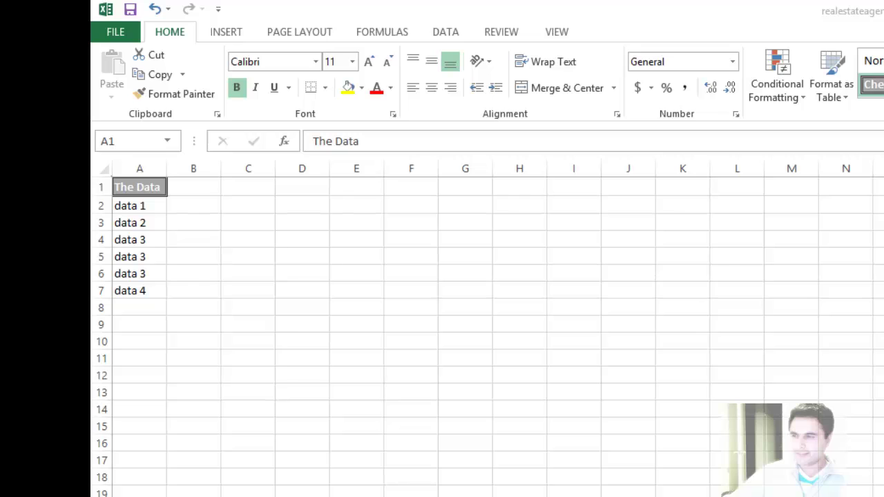
pyautogui.hotkey('ctrl', 'space')
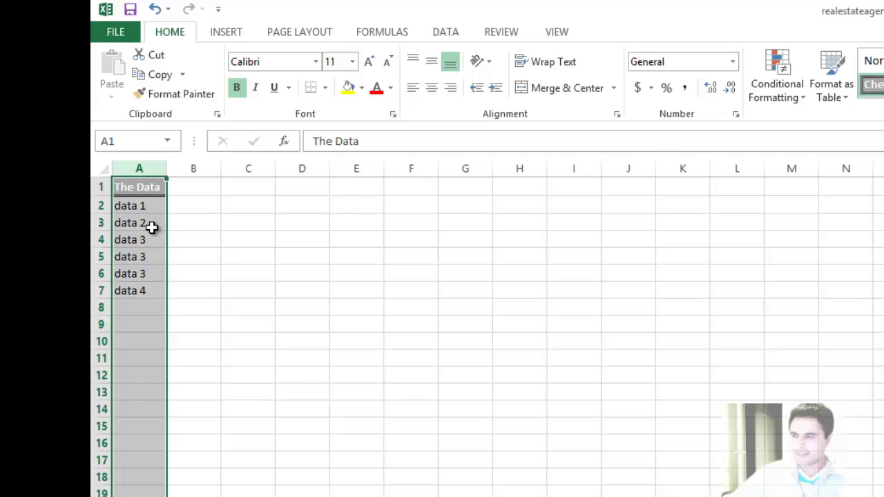
pyautogui.click(151, 228)
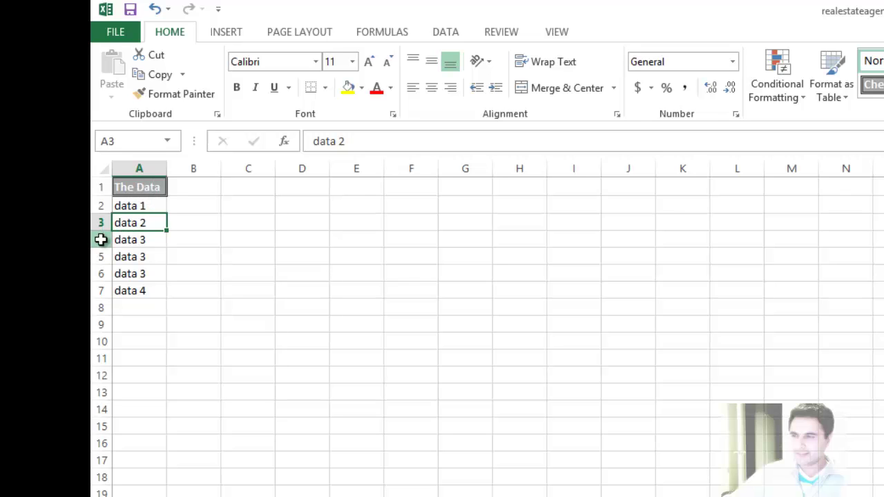
pyautogui.moveTo(101, 240); pyautogui.dragTo(98, 274)
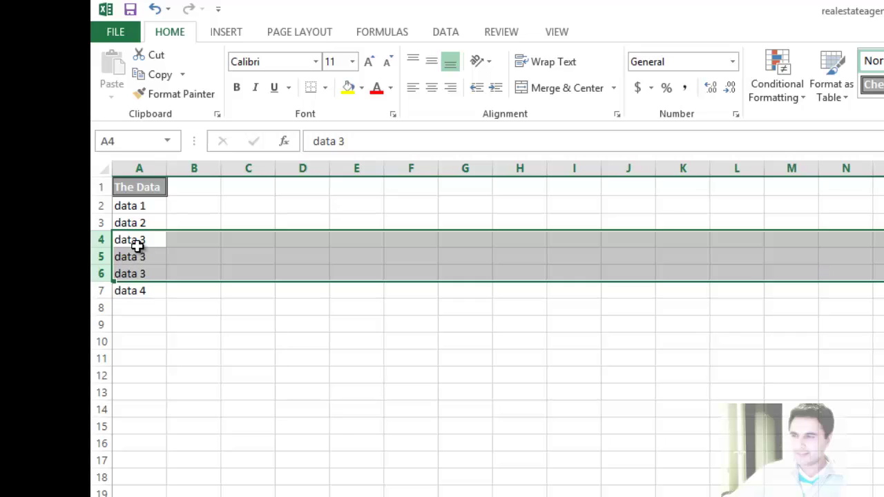
pyautogui.click(138, 243)
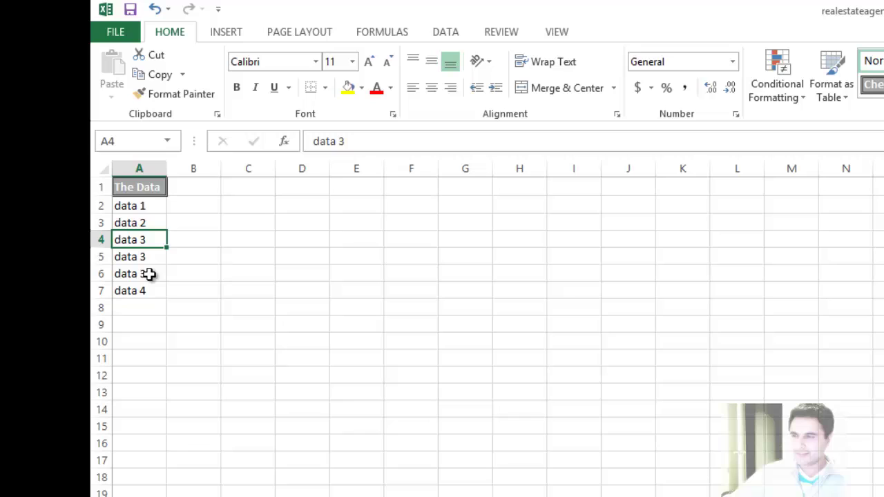
# - Remove the duplicate values from column A with Remove Duplicates, treating "The Data" as the header
pyautogui.click(139, 168)
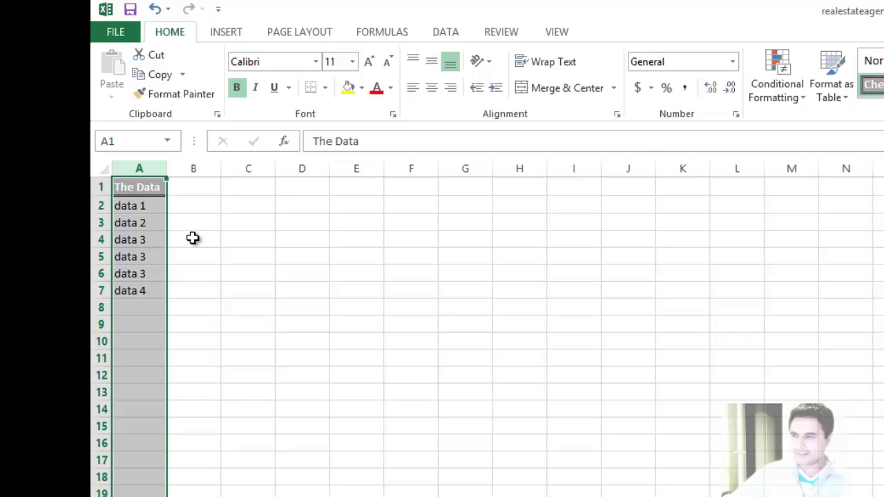
pyautogui.click(447, 35)
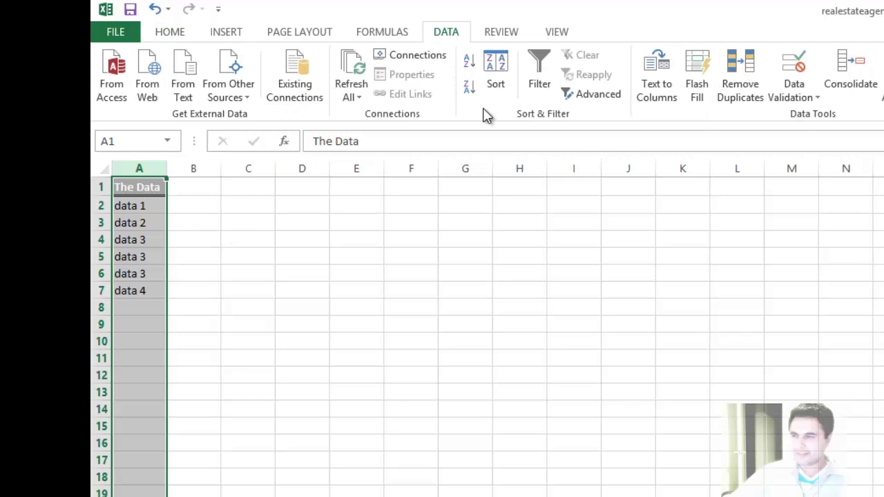
pyautogui.click(749, 90)
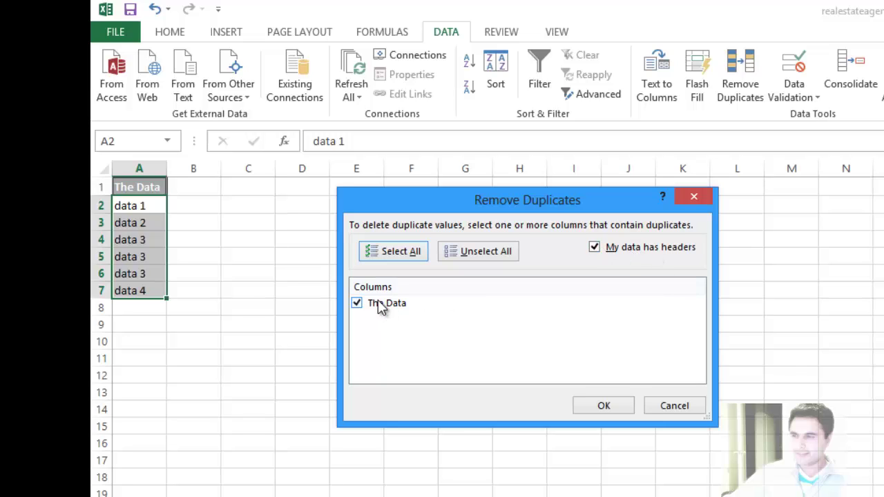
pyautogui.click(606, 406)
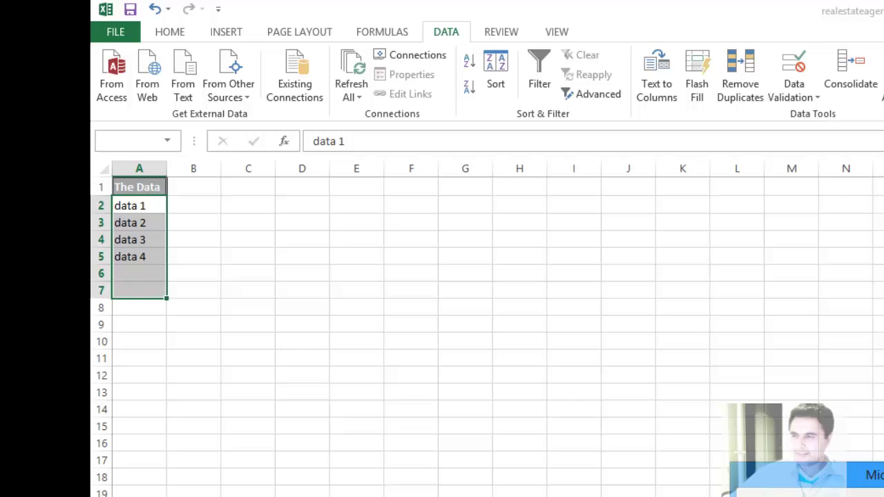
pyautogui.moveTo(397, 343); pyautogui.dragTo(352, 215)
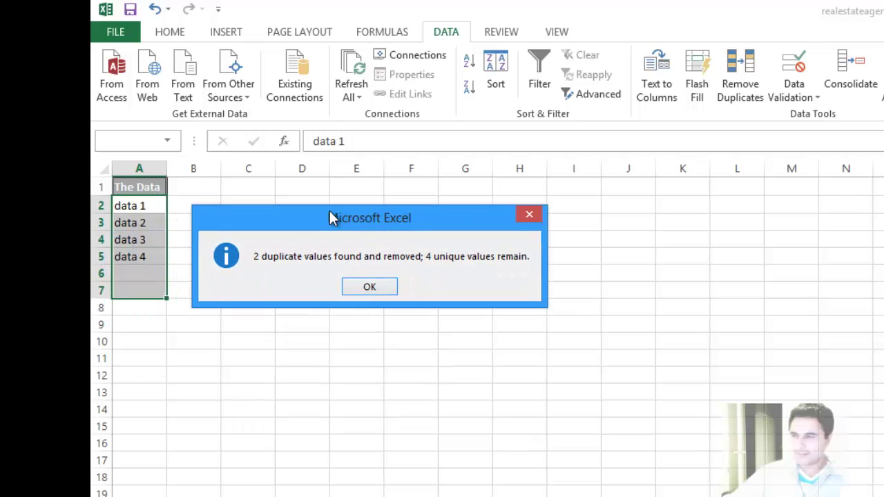
pyautogui.click(386, 291)
pyautogui.click(179, 259)
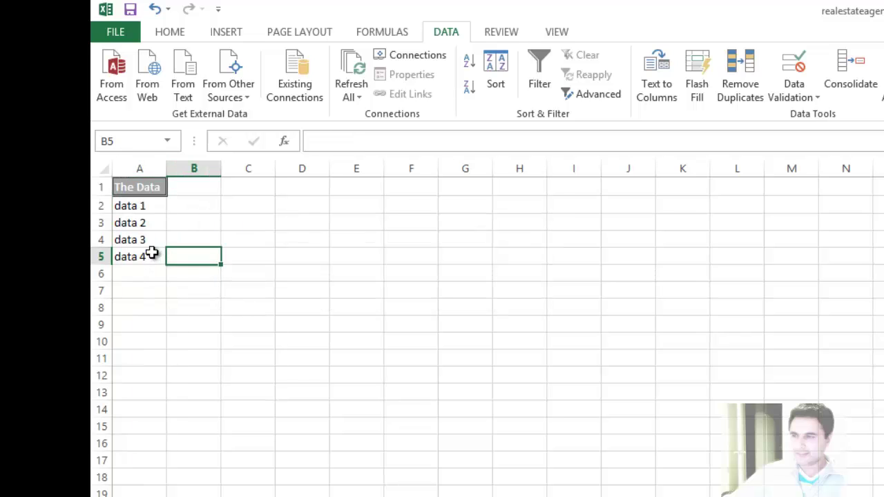
pyautogui.moveTo(142, 206); pyautogui.dragTo(148, 255)
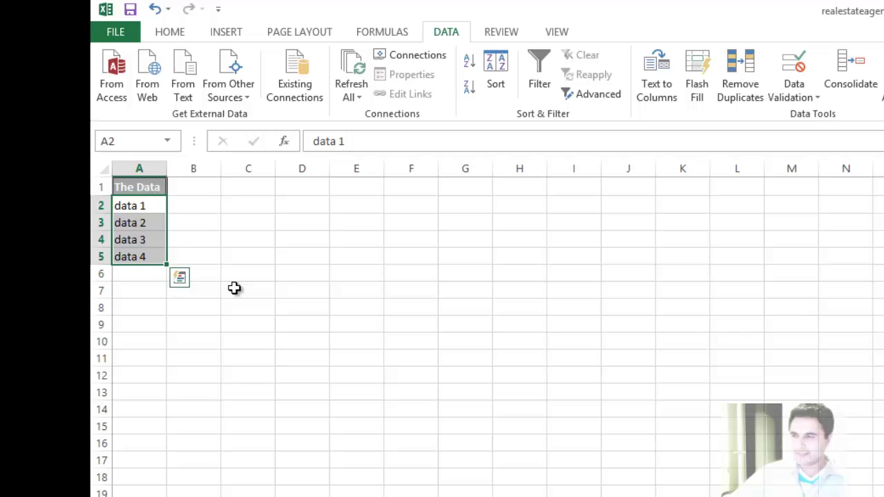
pyautogui.click(234, 290)
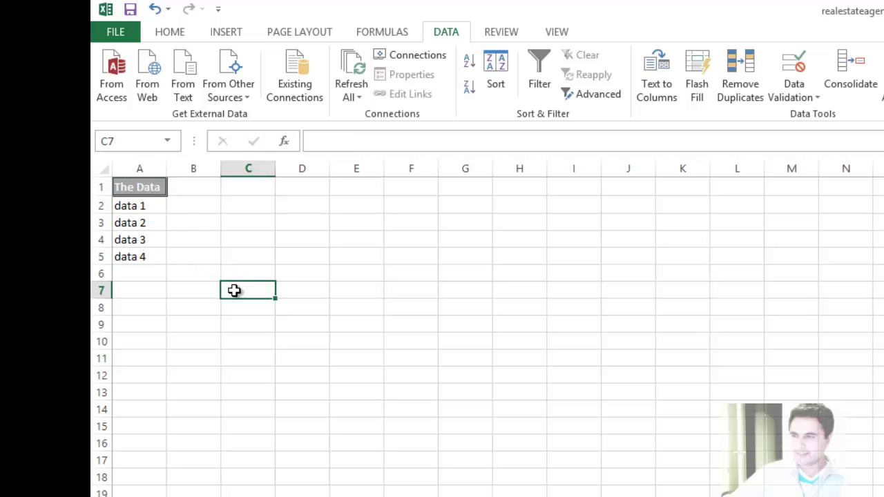
# - Undo the duplicate removal and select the restored values in A2:A7
pyautogui.hotkey('ctrl', 'z')
pyautogui.click(211, 290)
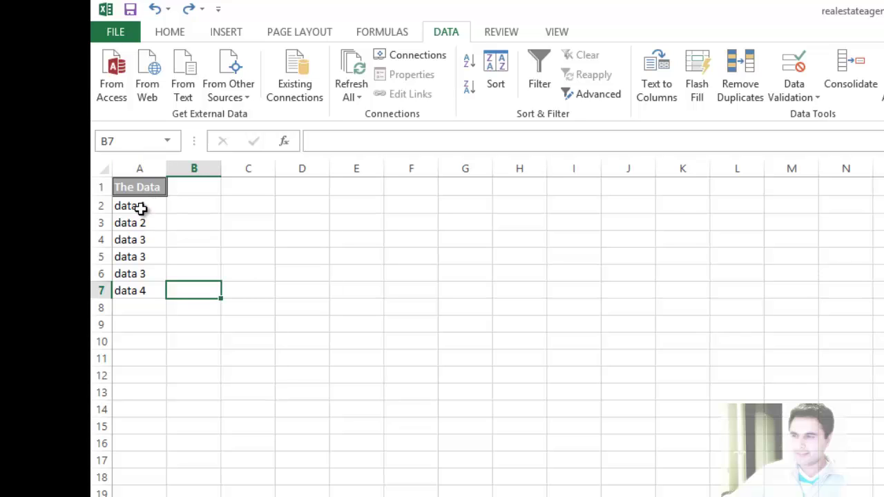
pyautogui.moveTo(141, 207); pyautogui.dragTo(138, 290)
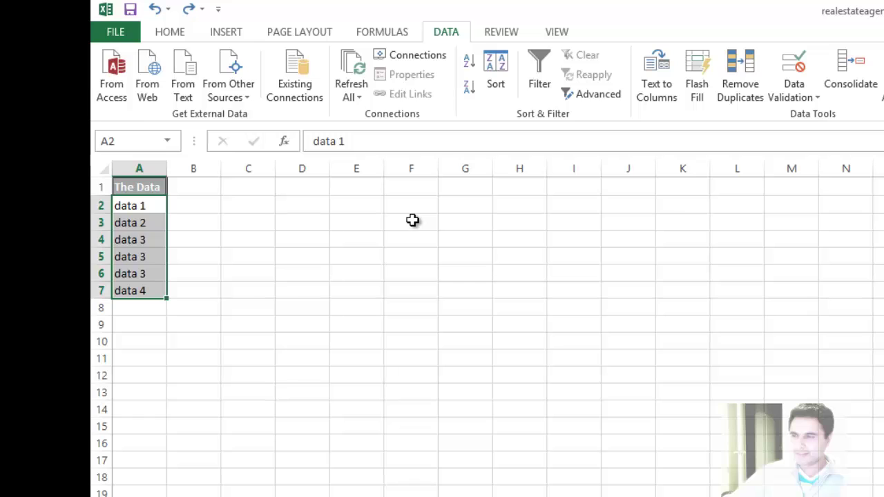
# - Start an Advanced Filter on column A's list range $A$1:$A$7 and choose to copy the results to another location
pyautogui.click(142, 165)
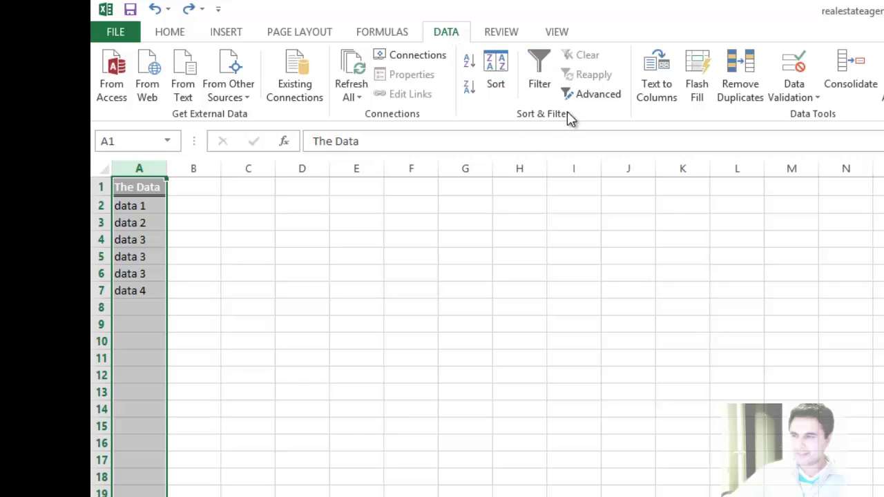
pyautogui.click(586, 93)
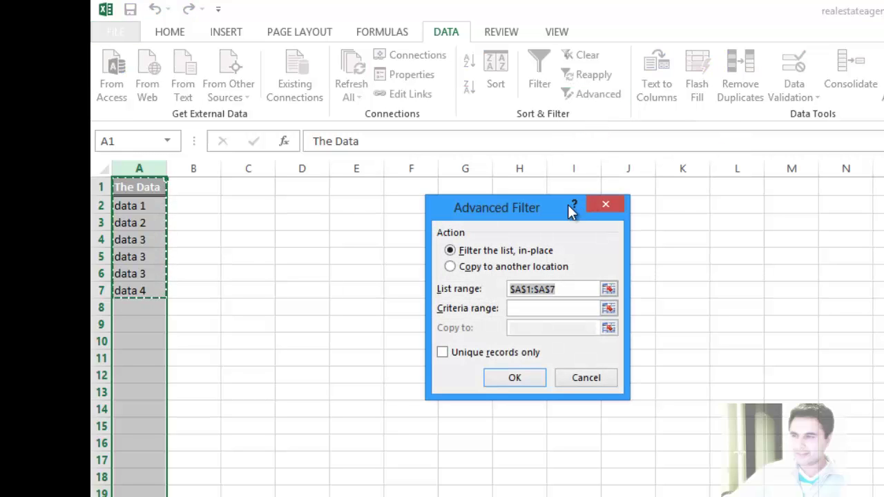
pyautogui.moveTo(486, 206); pyautogui.dragTo(385, 202)
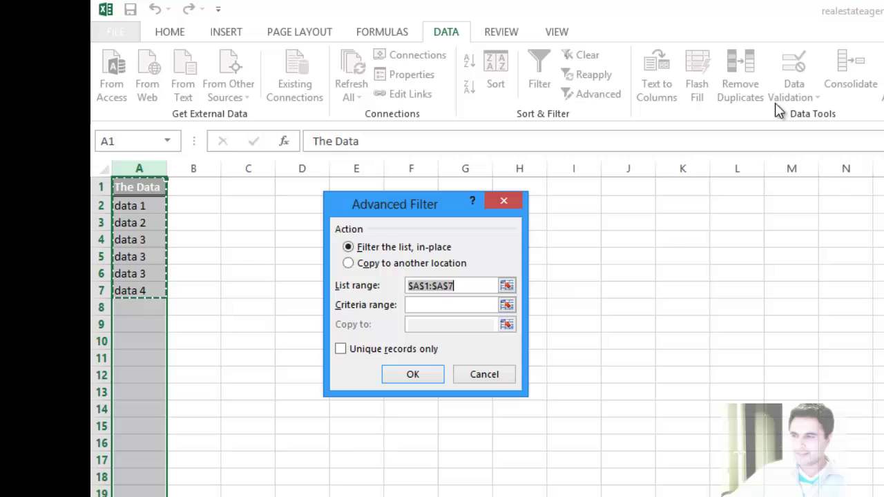
pyautogui.click(744, 87)
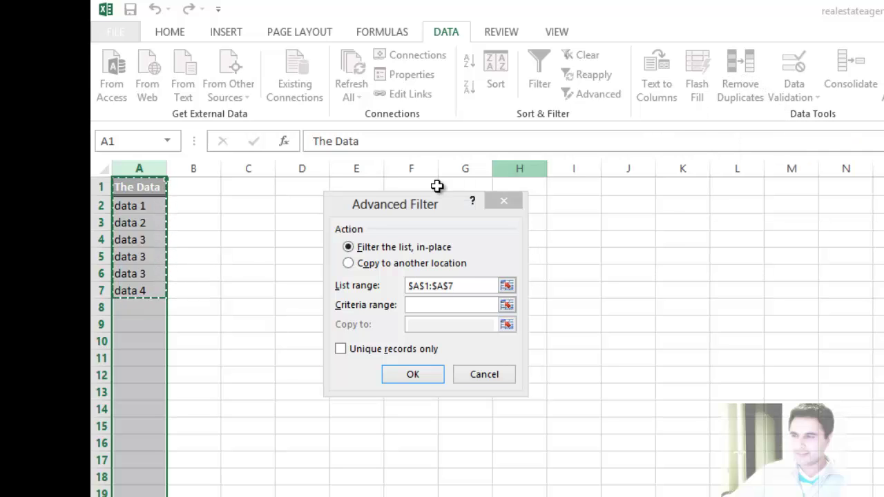
pyautogui.click(462, 221)
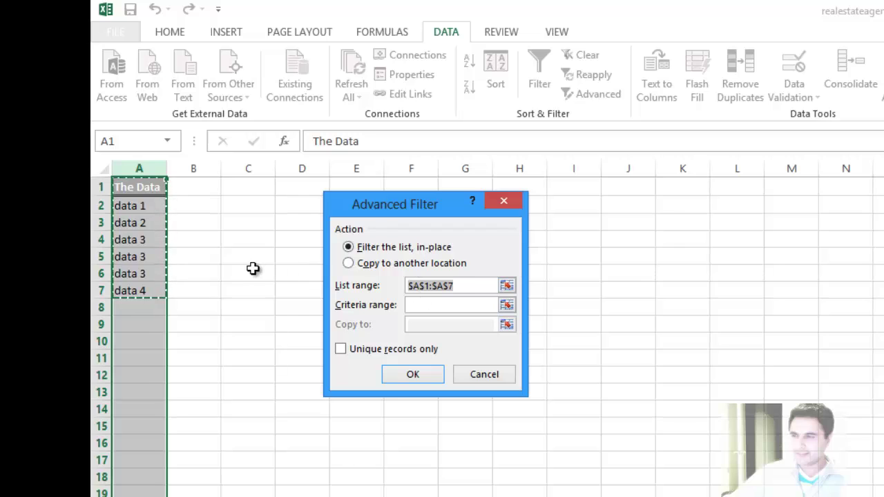
pyautogui.click(349, 264)
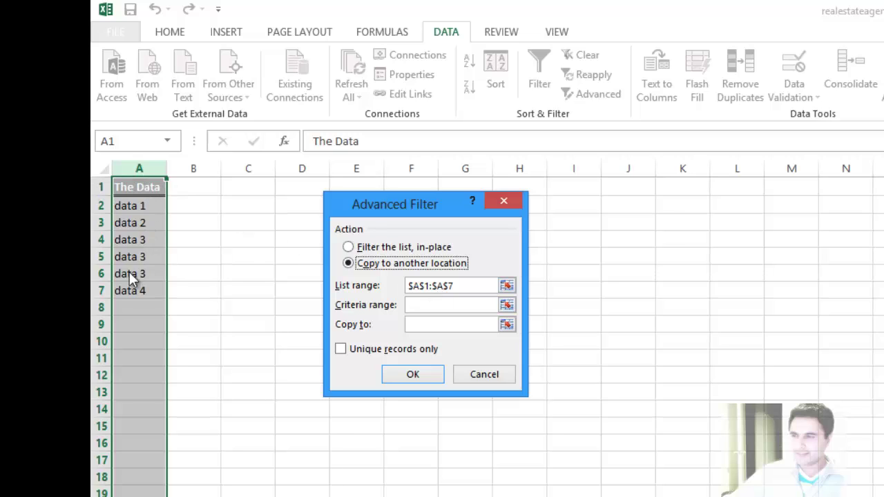
# - Set the filter's copy destination to cell B1 on Sheet3, limit it to unique records only and run it
pyautogui.click(507, 331)
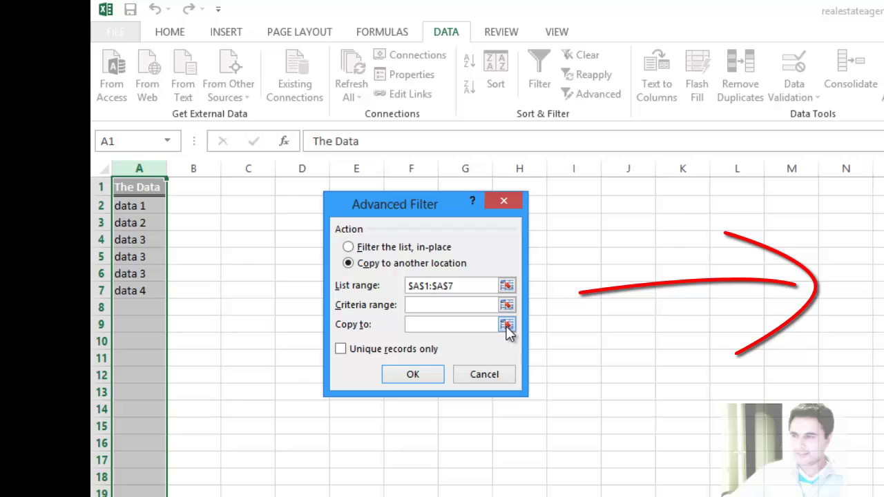
pyautogui.click(506, 326)
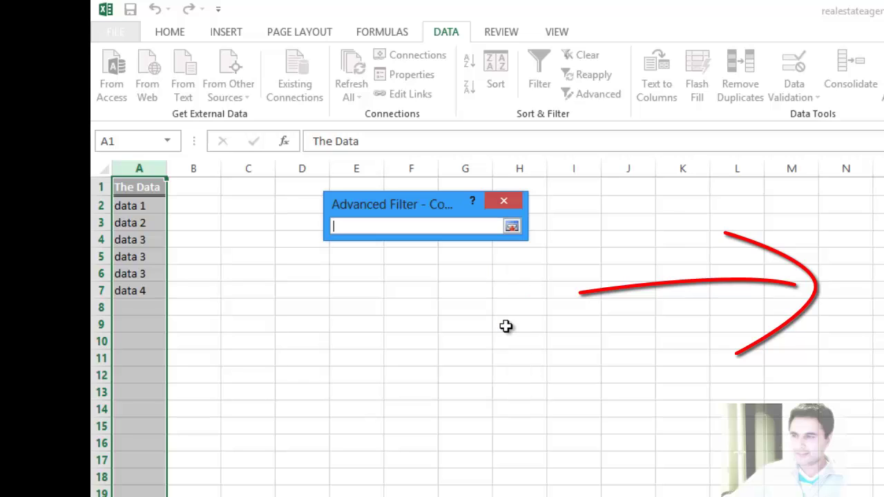
pyautogui.click(204, 188)
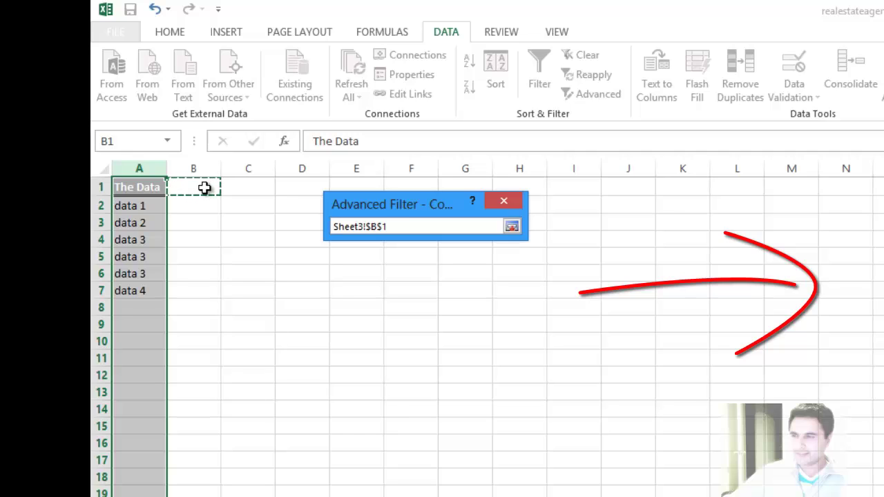
pyautogui.click(511, 226)
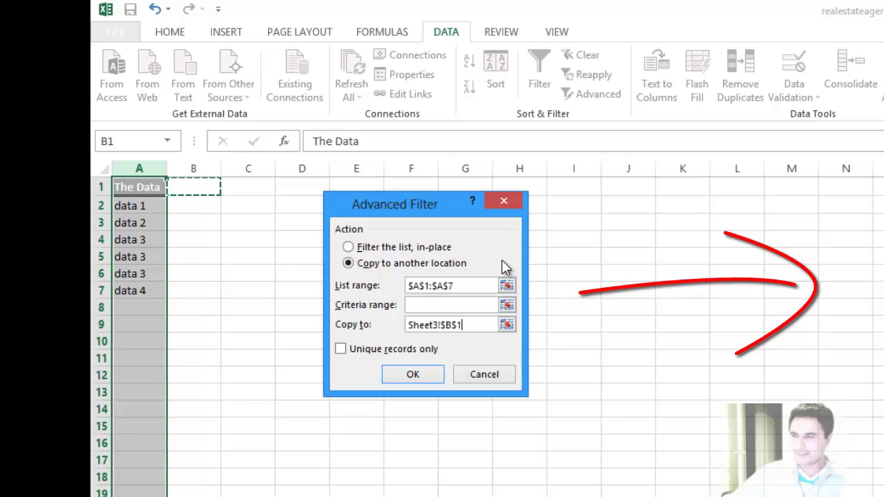
pyautogui.click(342, 349)
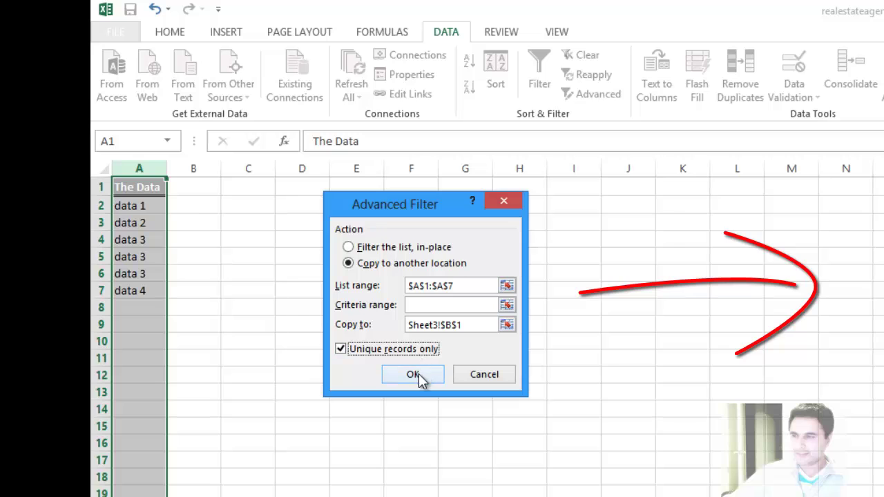
pyautogui.click(419, 373)
# - Examine the extracted list in column B against column A, and inspect rows 3 and 4 of the headerless two-column data
pyautogui.click(227, 261)
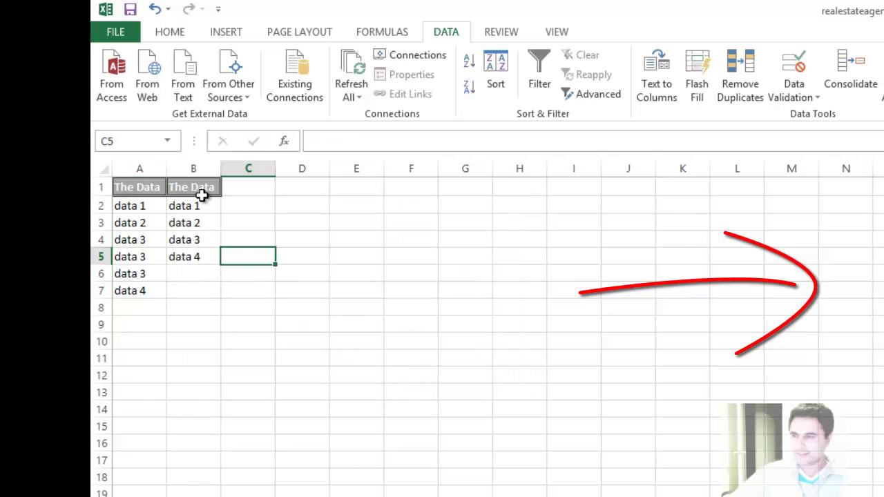
pyautogui.click(192, 169)
pyautogui.moveTo(168, 176); pyautogui.dragTo(195, 273)
pyautogui.moveTo(142, 205); pyautogui.dragTo(147, 294)
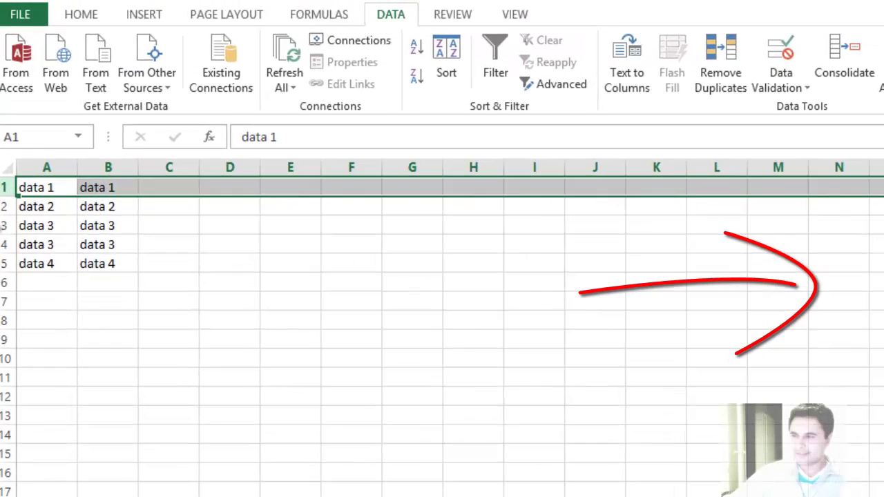
pyautogui.click(6, 99)
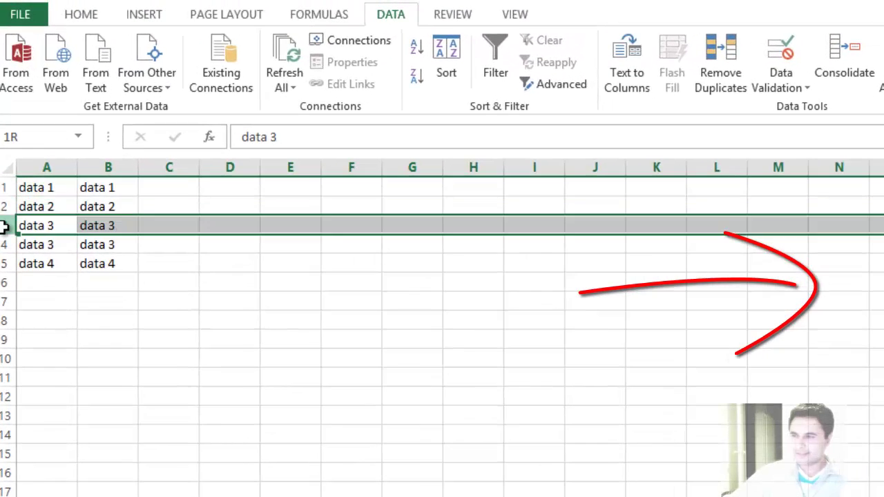
pyautogui.moveTo(4, 229); pyautogui.dragTo(6, 246)
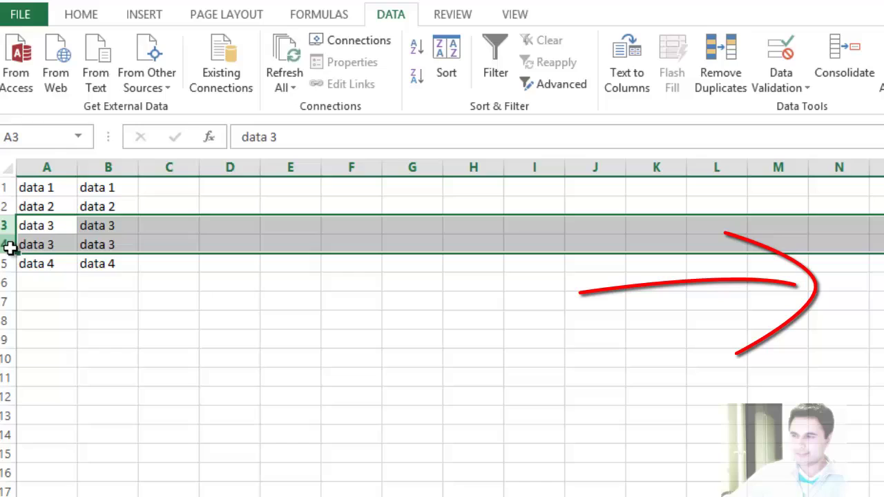
pyautogui.click(51, 192)
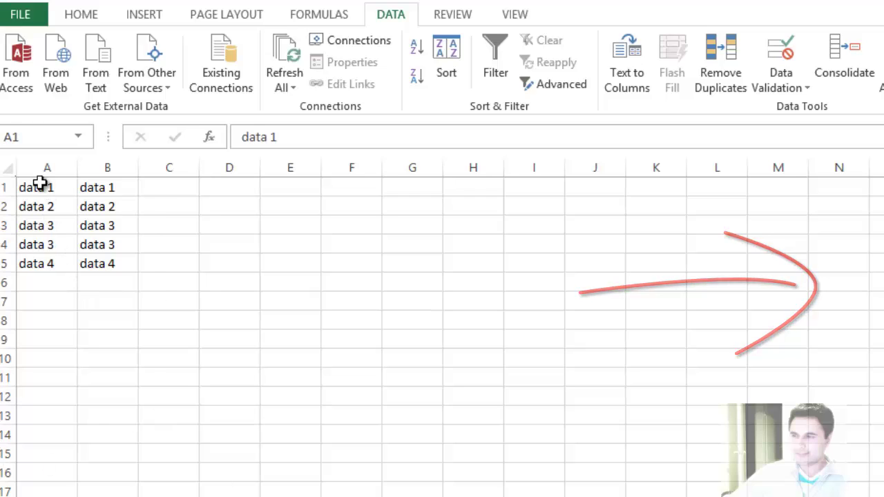
pyautogui.hotkey('ctrl', 'a')
# - Start an Advanced Filter on columns A and B with list range $A$1:$B$5, choosing to copy the results to another location
pyautogui.moveTo(39, 186); pyautogui.dragTo(111, 280)
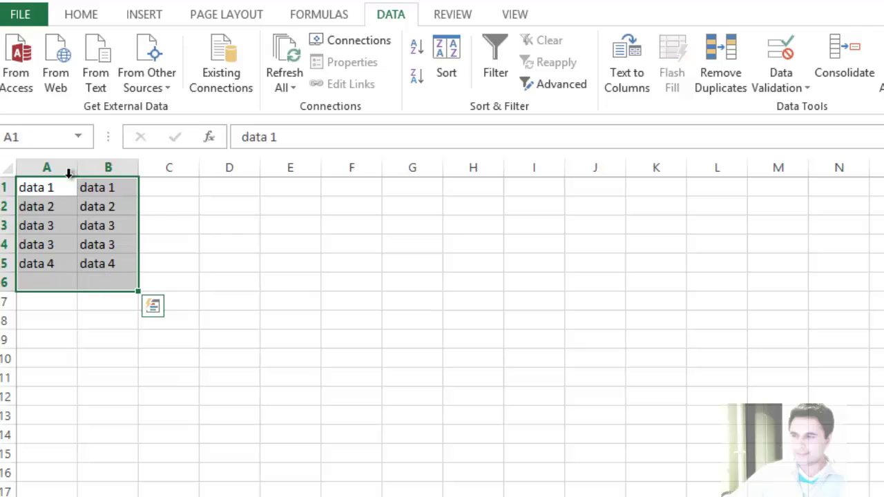
pyautogui.moveTo(67, 168); pyautogui.dragTo(119, 170)
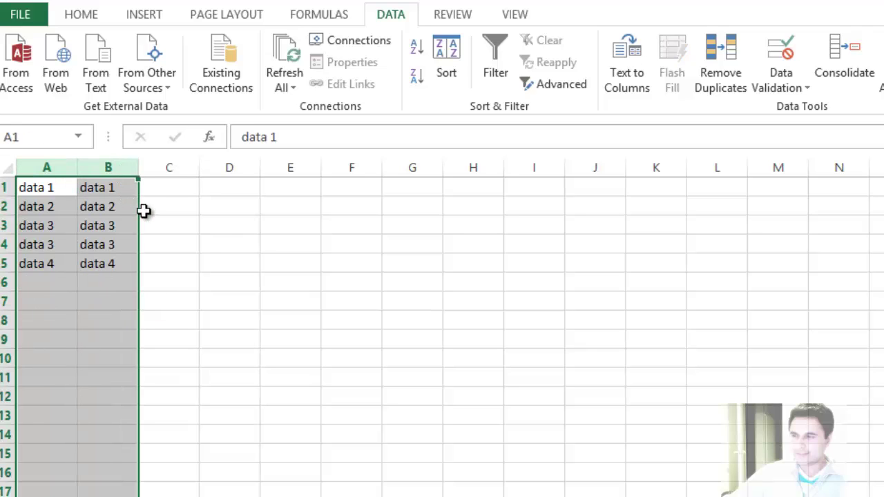
pyautogui.click(574, 85)
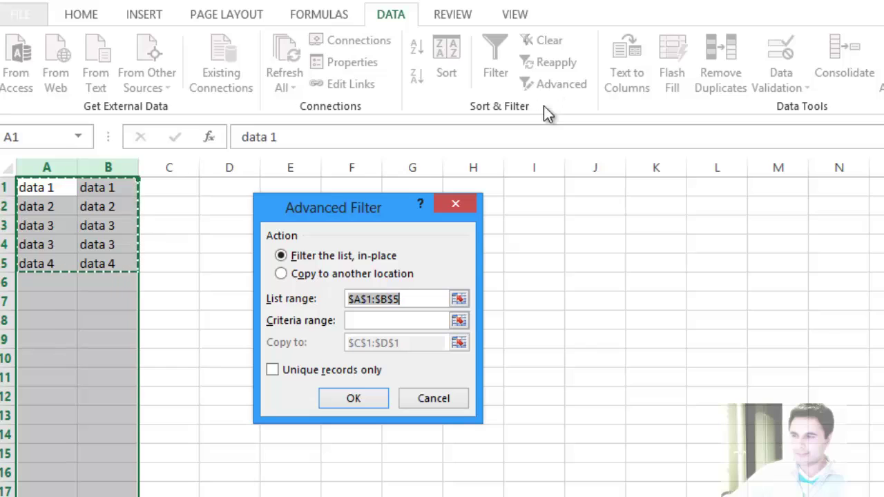
pyautogui.click(283, 274)
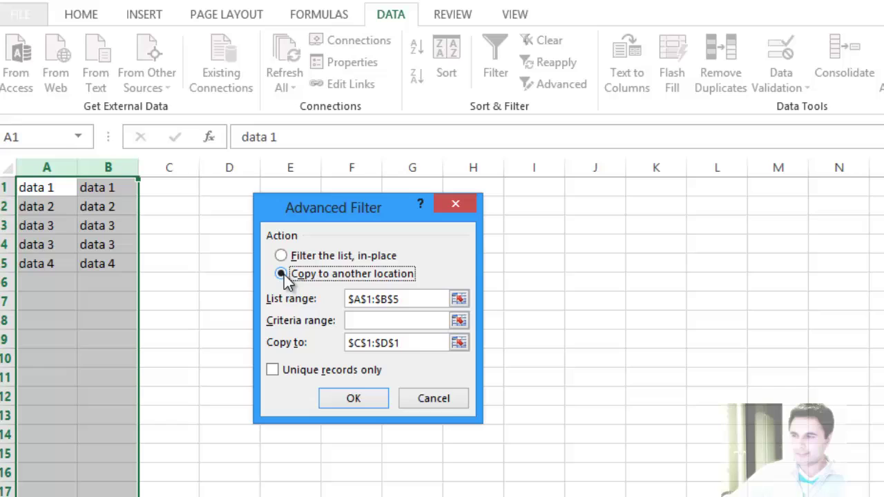
pyautogui.click(459, 299)
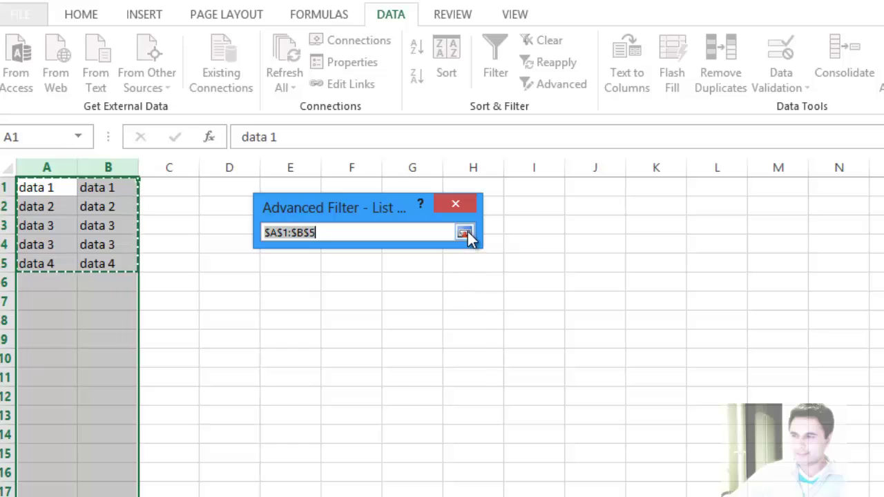
pyautogui.click(464, 233)
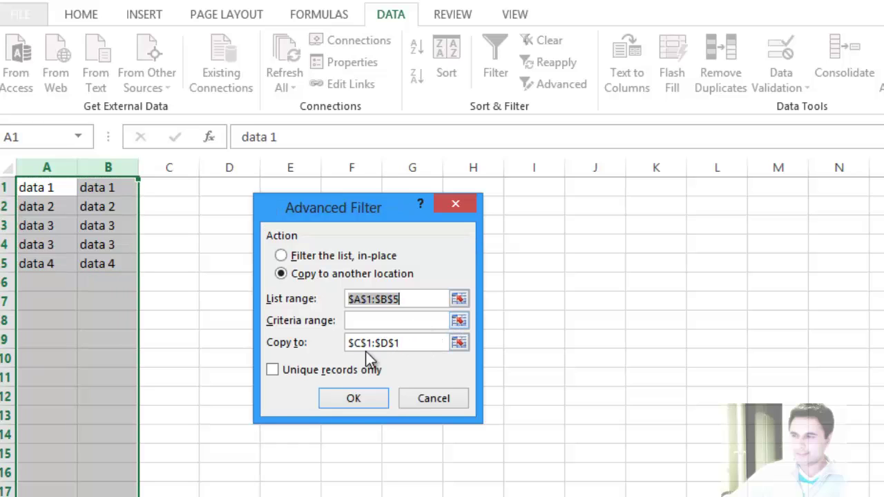
# - Set the filter's copy destination to cell C1 on Sheet2, restrict it to unique records only and run it
pyautogui.click(458, 342)
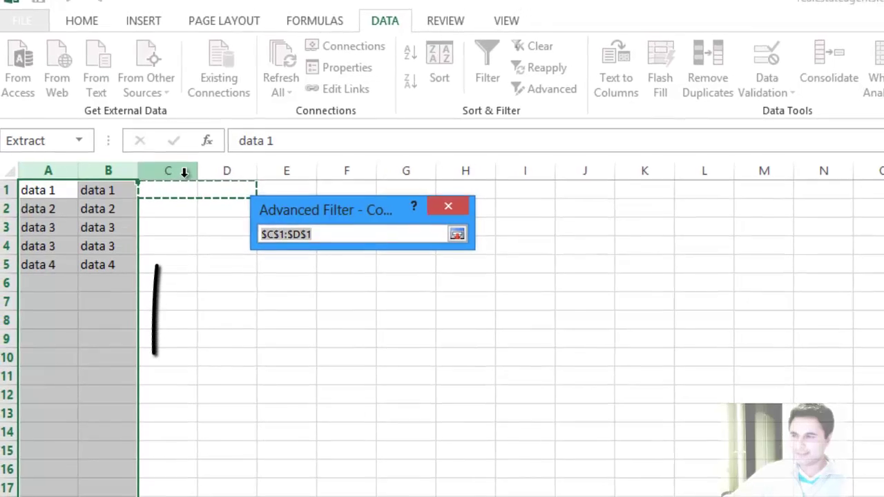
pyautogui.click(165, 187)
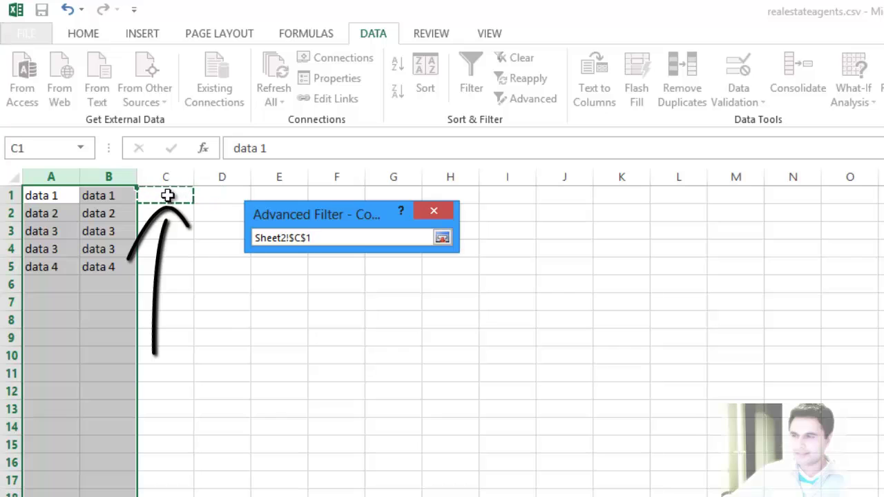
pyautogui.click(441, 238)
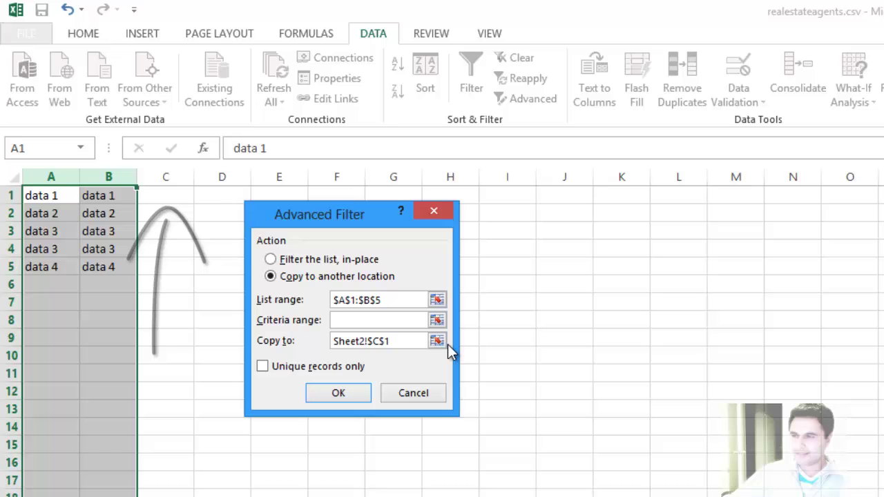
pyautogui.click(264, 366)
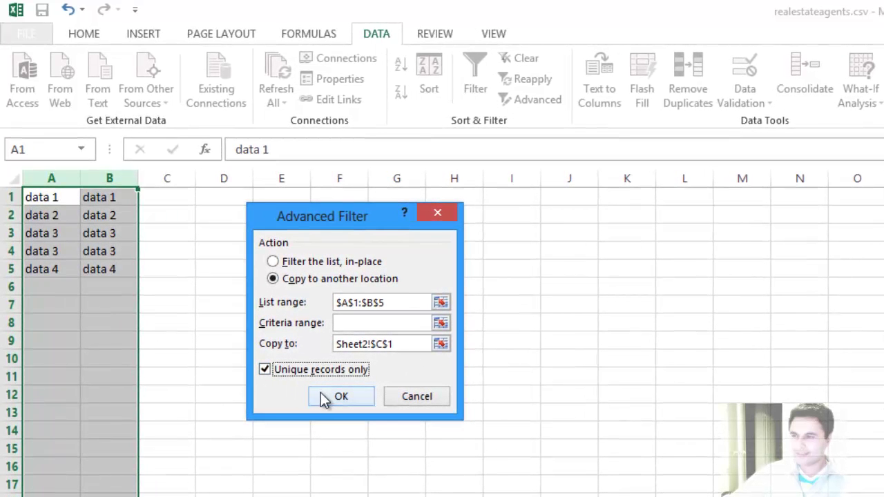
pyautogui.click(338, 396)
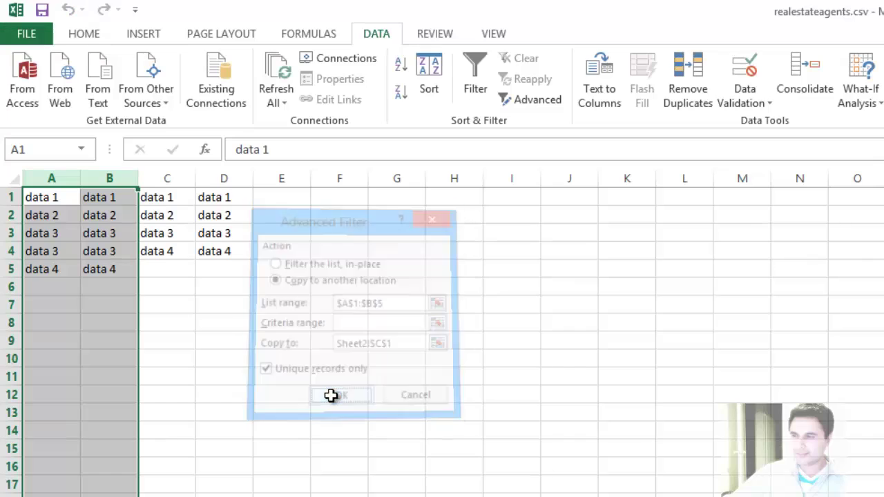
# - Compare the extracted records in C1:D4 with the original two-column data, checking rows 3 and 4 for the duplicate record
pyautogui.click(200, 288)
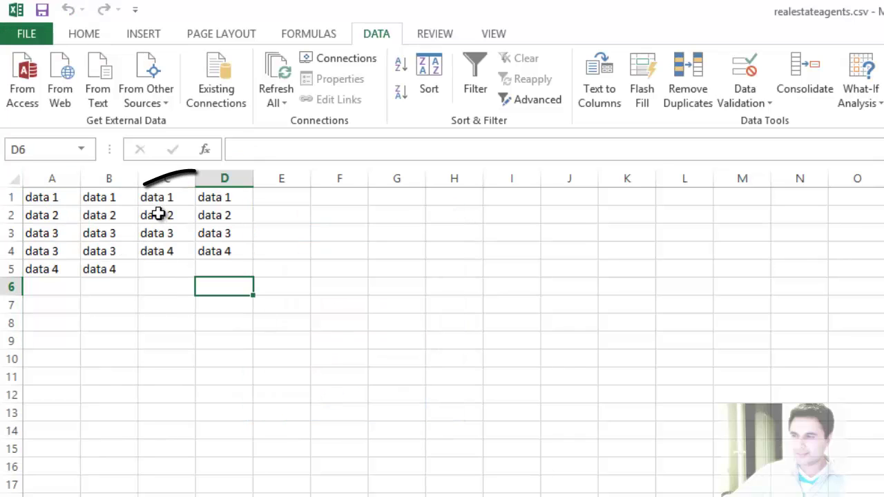
pyautogui.moveTo(165, 200); pyautogui.dragTo(232, 258)
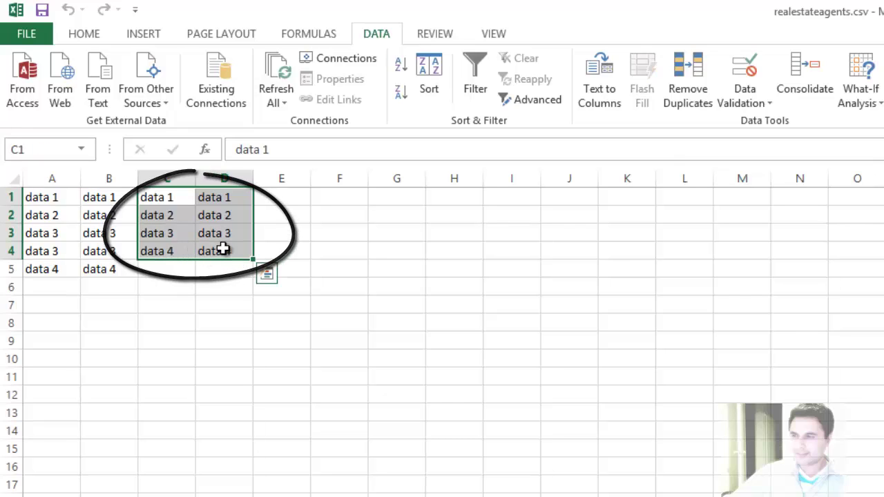
pyautogui.click(163, 236)
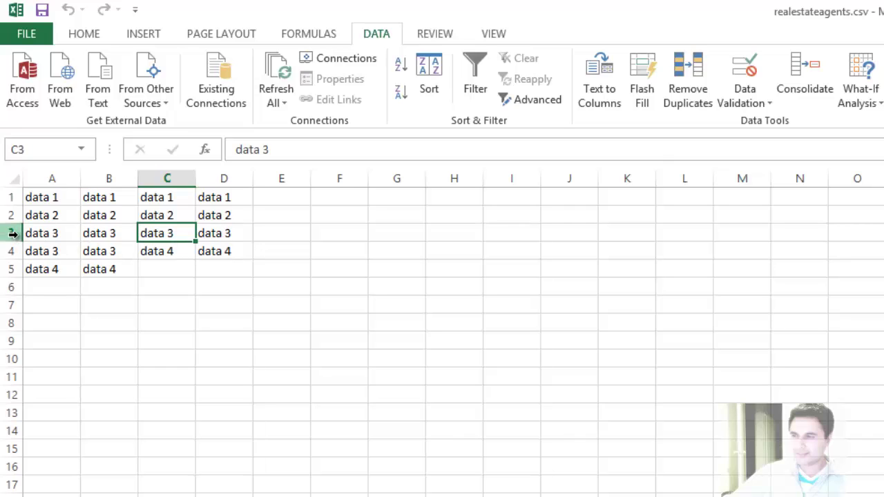
pyautogui.moveTo(14, 234); pyautogui.dragTo(16, 248)
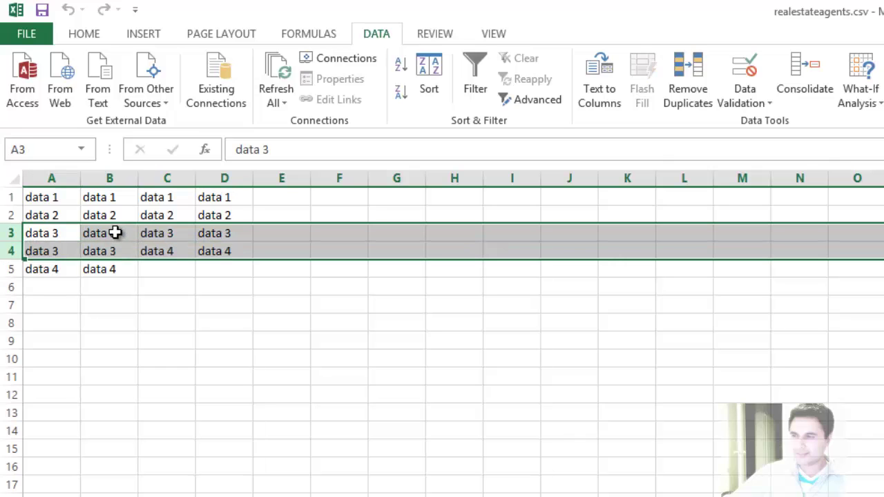
pyautogui.moveTo(109, 228); pyautogui.dragTo(172, 265)
pyautogui.press('Escape')
pyautogui.click(174, 269)
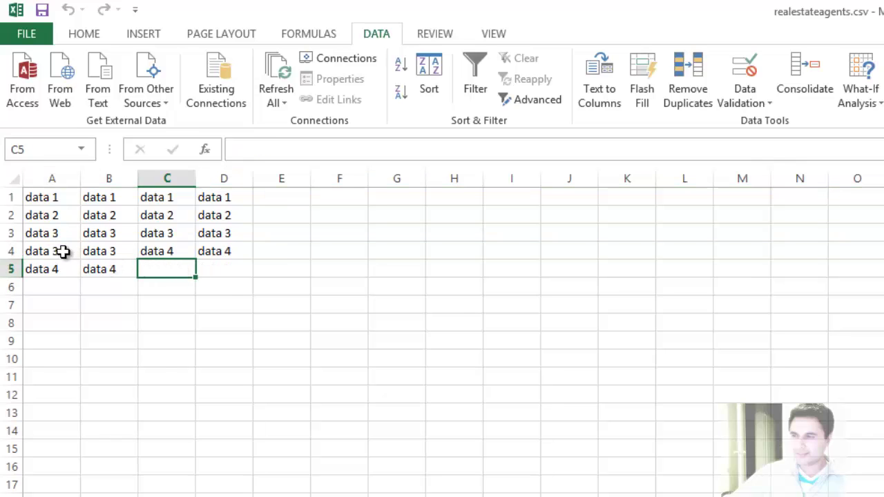
pyautogui.moveTo(40, 250); pyautogui.dragTo(104, 253)
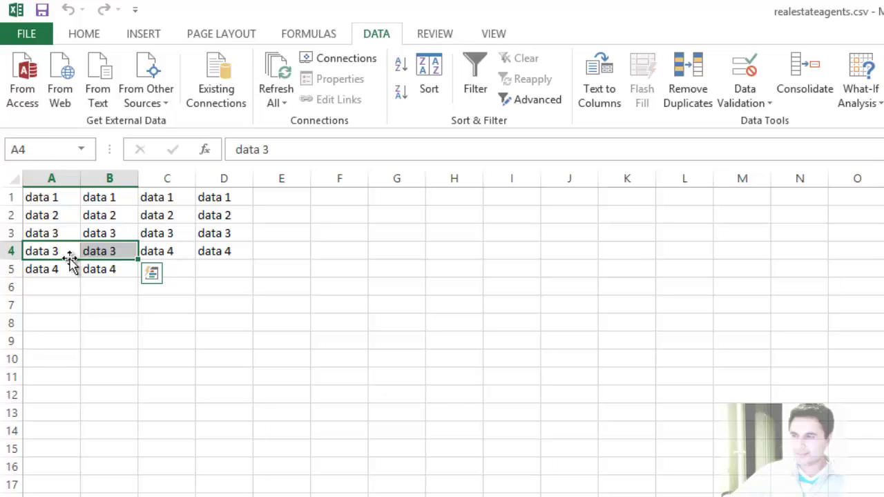